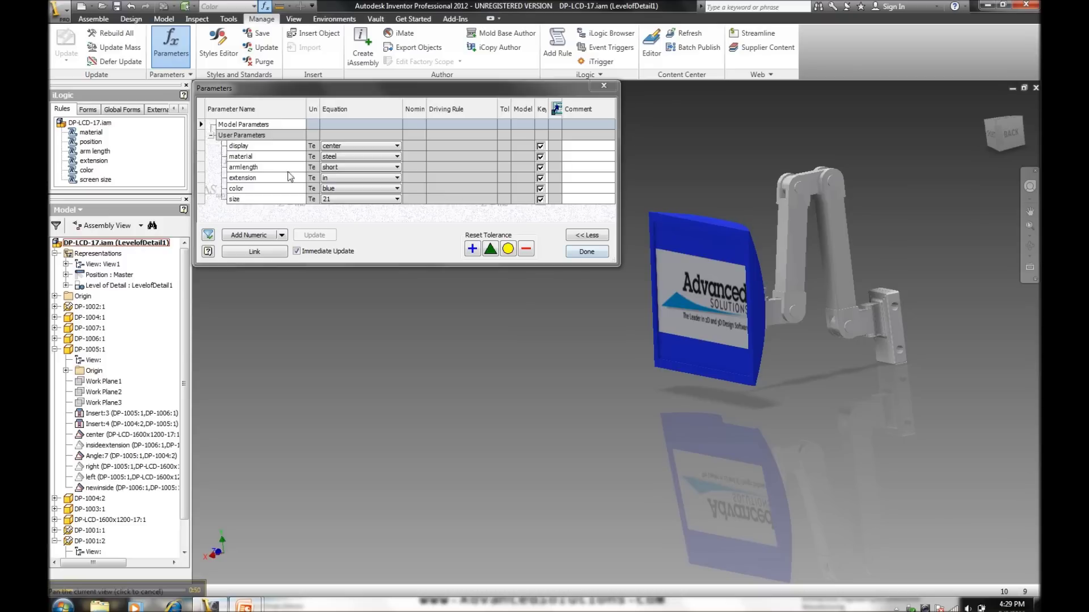
Close the parameter list and add a new iLogic form to the DP-LCD-17 assembly
{"action": "left_click", "coordinate": [587, 252]}
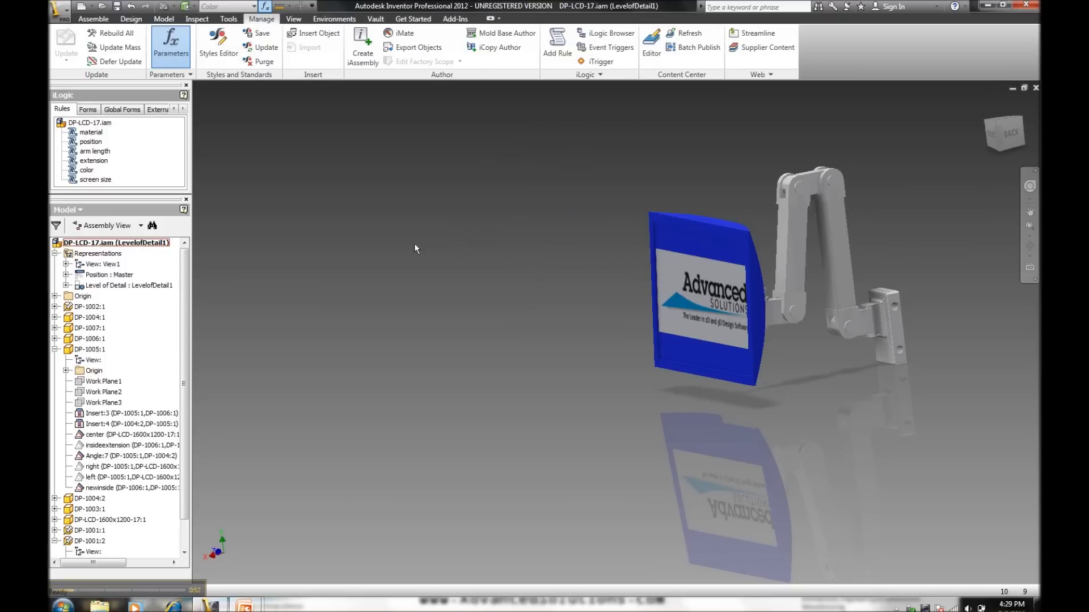
{"action": "left_click", "coordinate": [88, 109]}
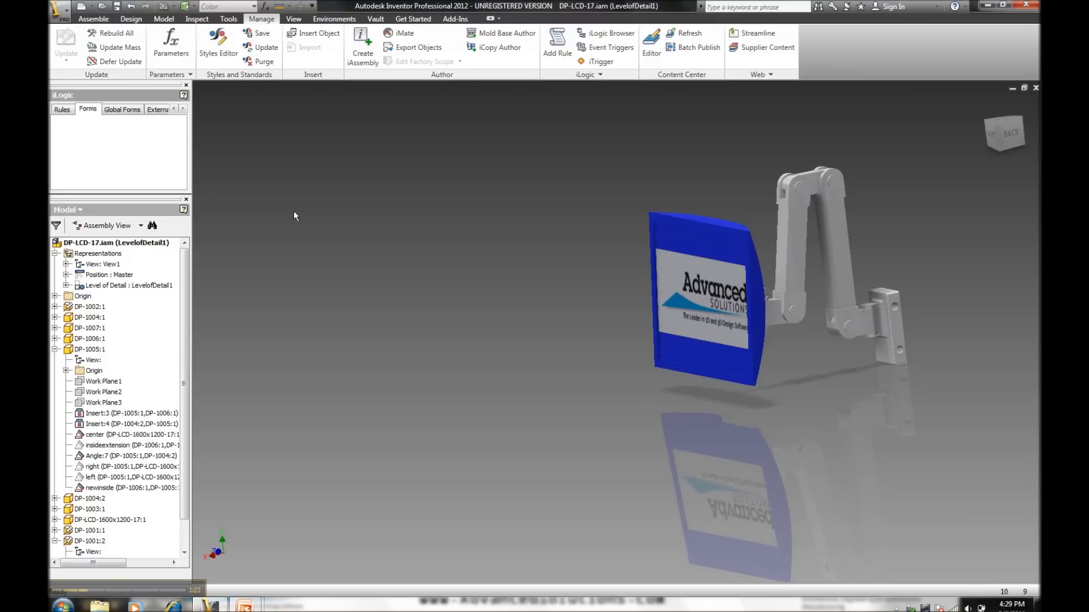
{"action": "right_click", "coordinate": [114, 139]}
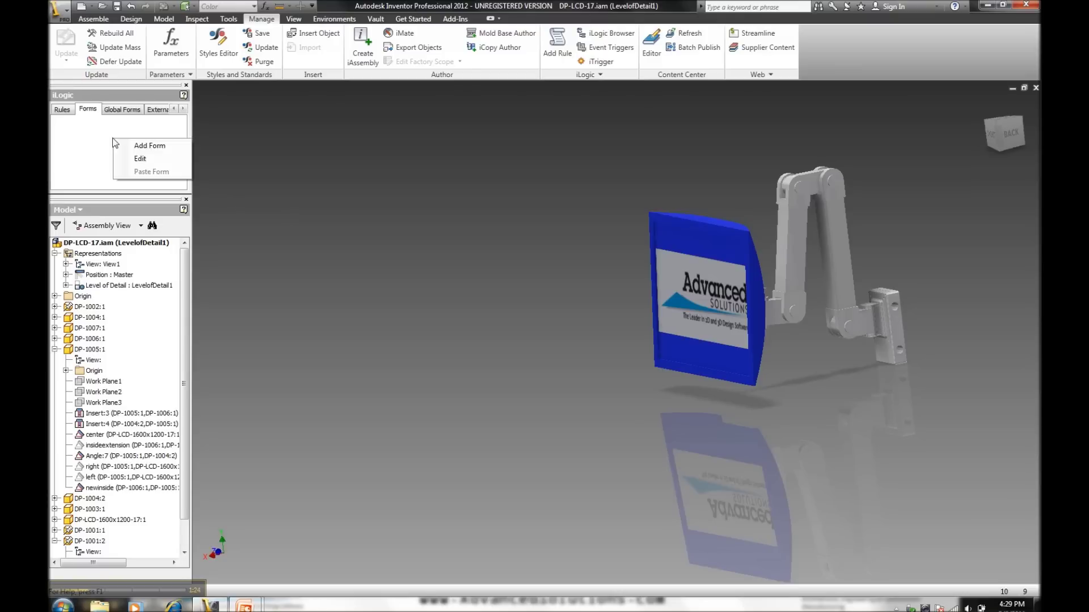
{"action": "left_click", "coordinate": [147, 146]}
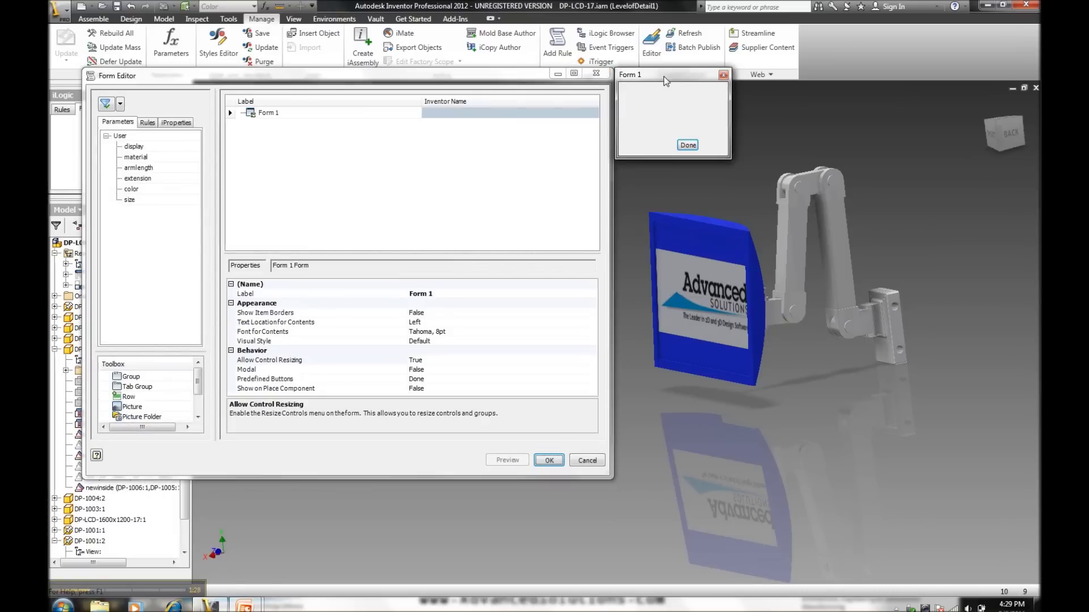
{"action": "left_click_drag", "start_coordinate": [664, 76], "coordinate": [688, 104]}
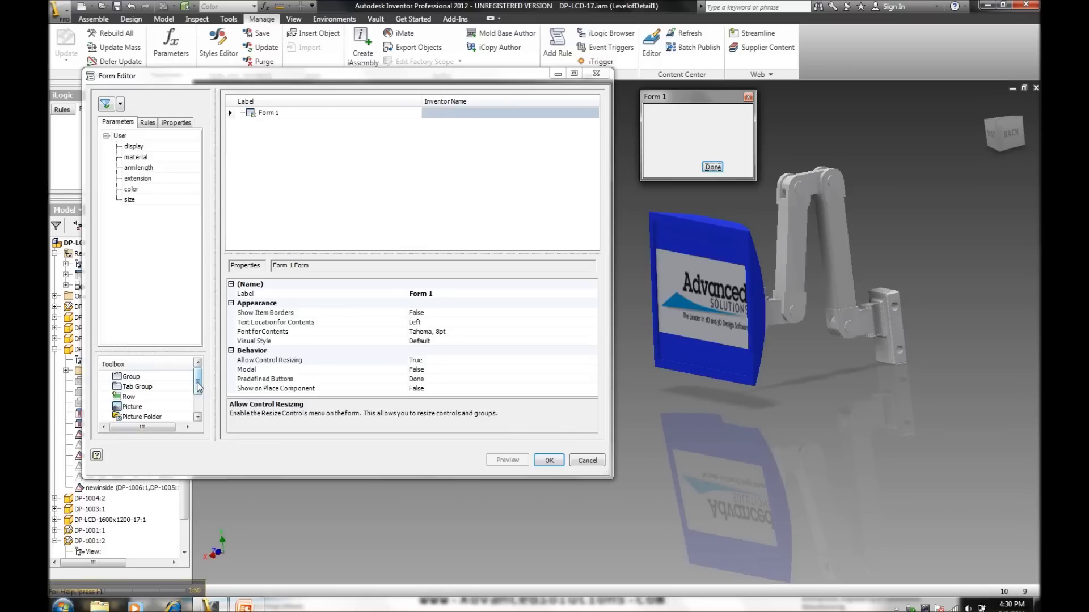
Add a picture to the form and assign it the image file DP-LCD-17smaller.jpg
{"action": "left_click_drag", "start_coordinate": [198, 387], "coordinate": [242, 114]}
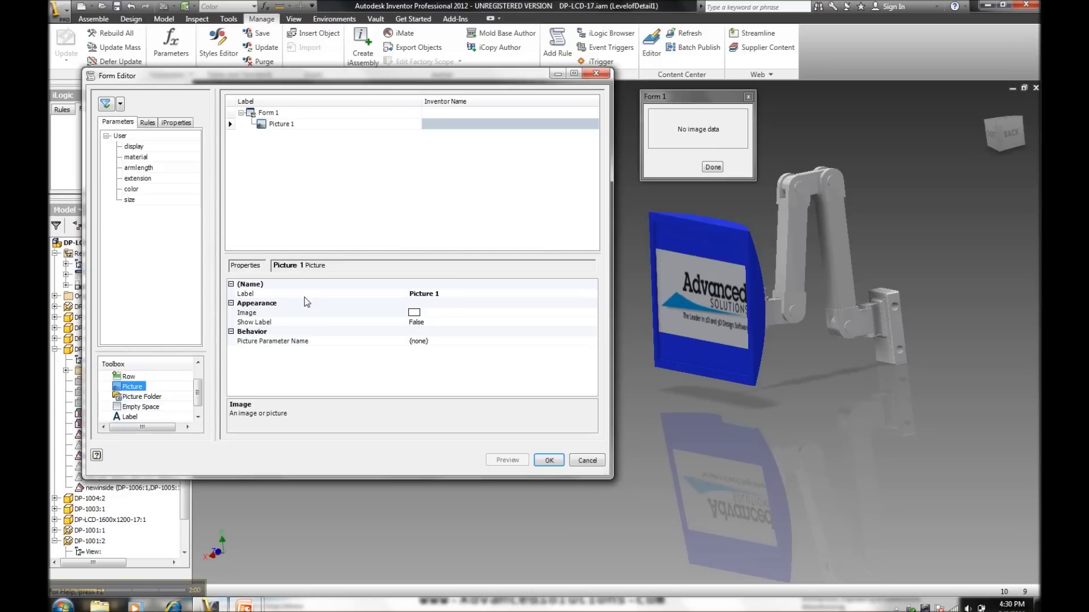
{"action": "left_click", "coordinate": [262, 315]}
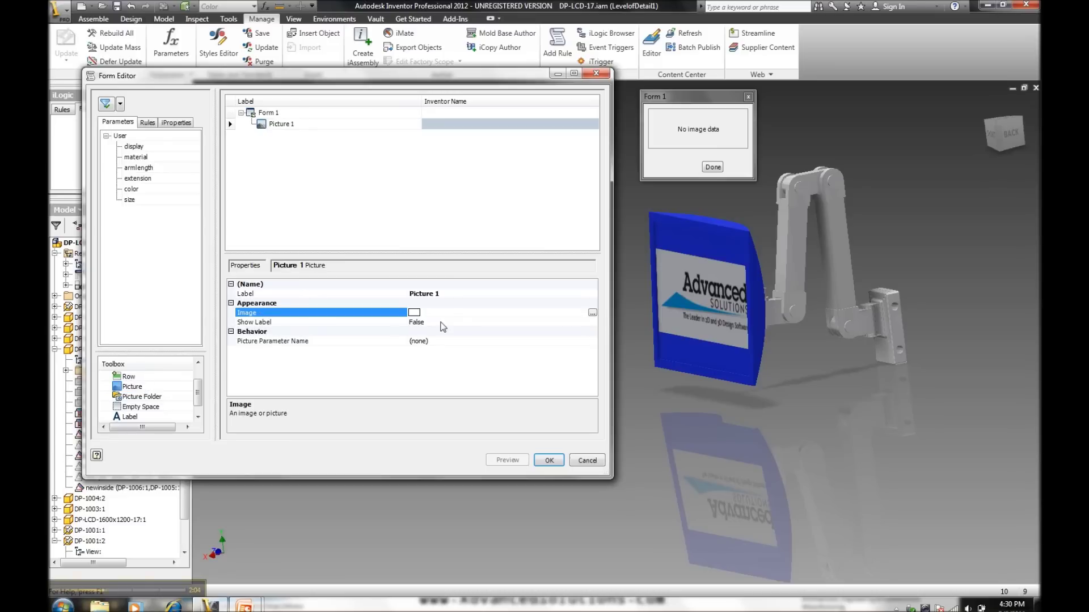
{"action": "left_click", "coordinate": [596, 312]}
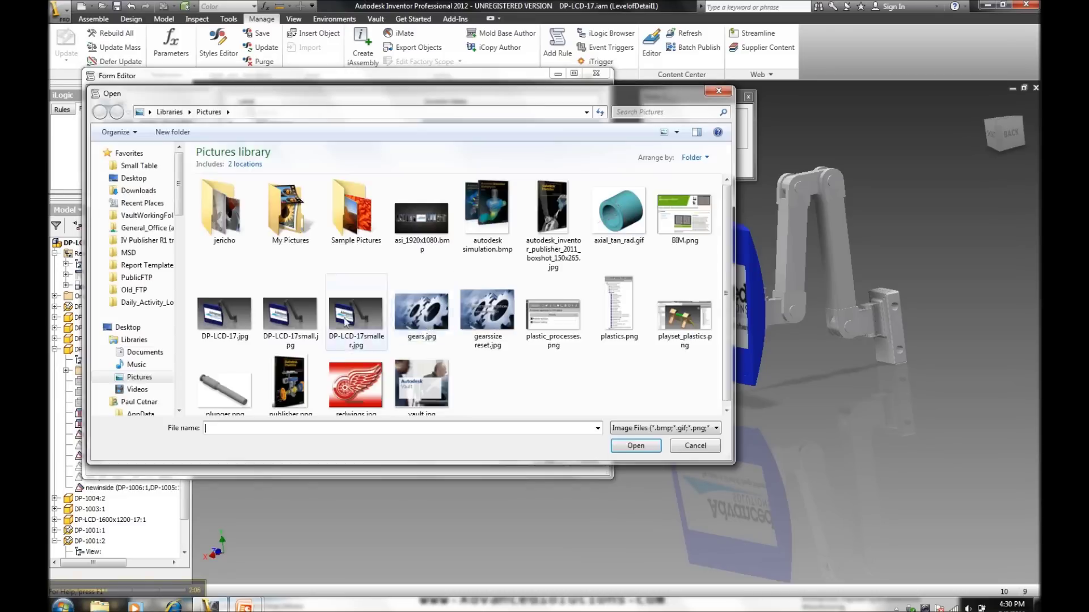
{"action": "left_click", "coordinate": [343, 315]}
{"action": "left_click", "coordinate": [631, 446]}
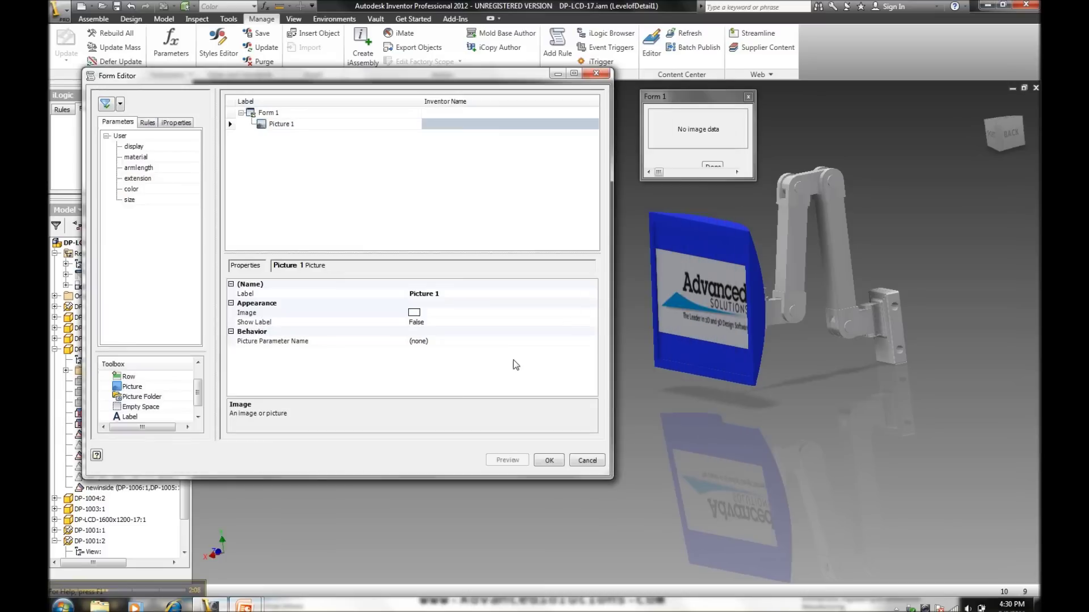
Add two tab groups below the form's picture and label them Orientation and Physical
{"action": "left_click_drag", "start_coordinate": [198, 398], "coordinate": [241, 125]}
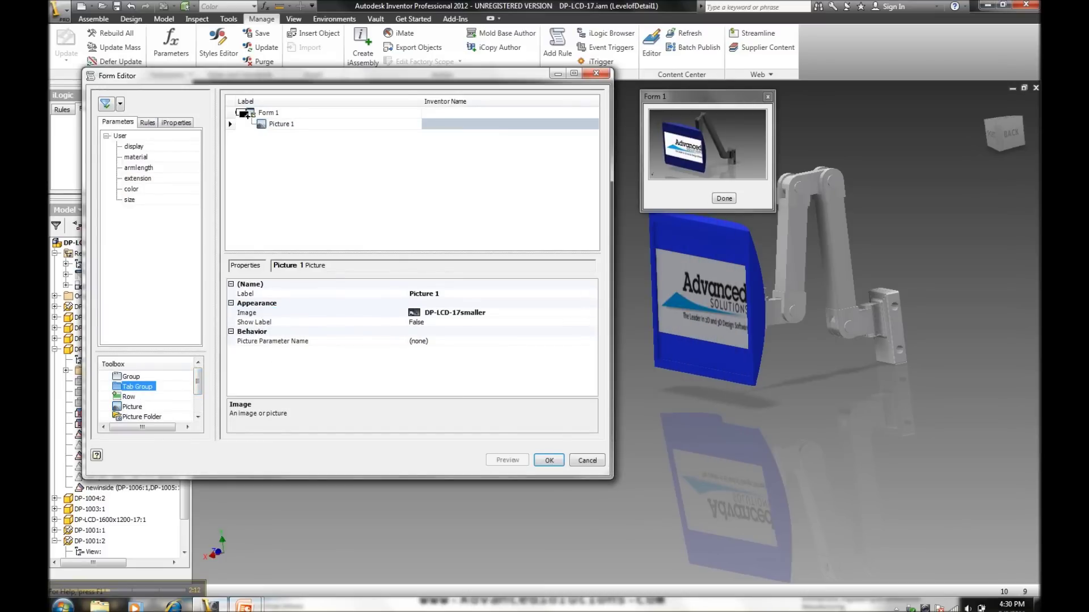
{"action": "left_click_drag", "start_coordinate": [136, 390], "coordinate": [249, 117]}
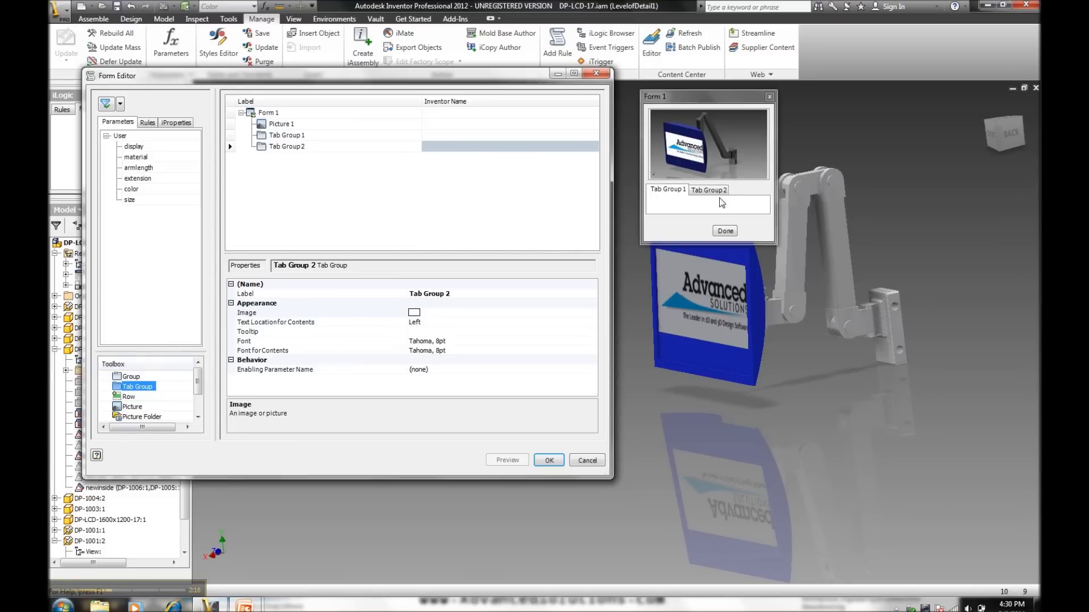
{"action": "double_click", "coordinate": [295, 136]}
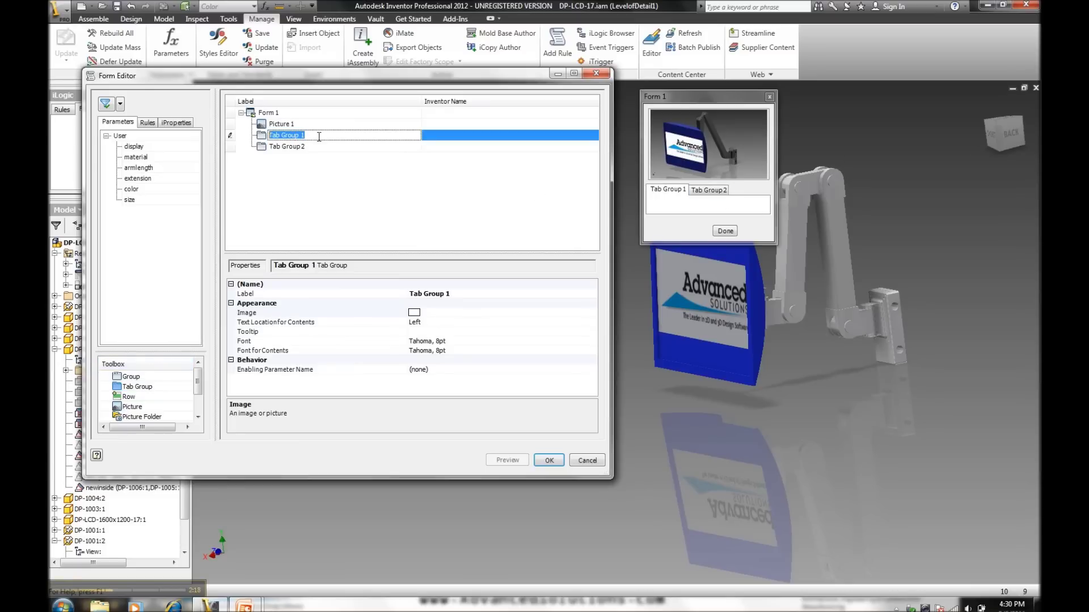
{"action": "key", "text": "Caps_Lock"}
{"action": "type", "text": "oRI"}
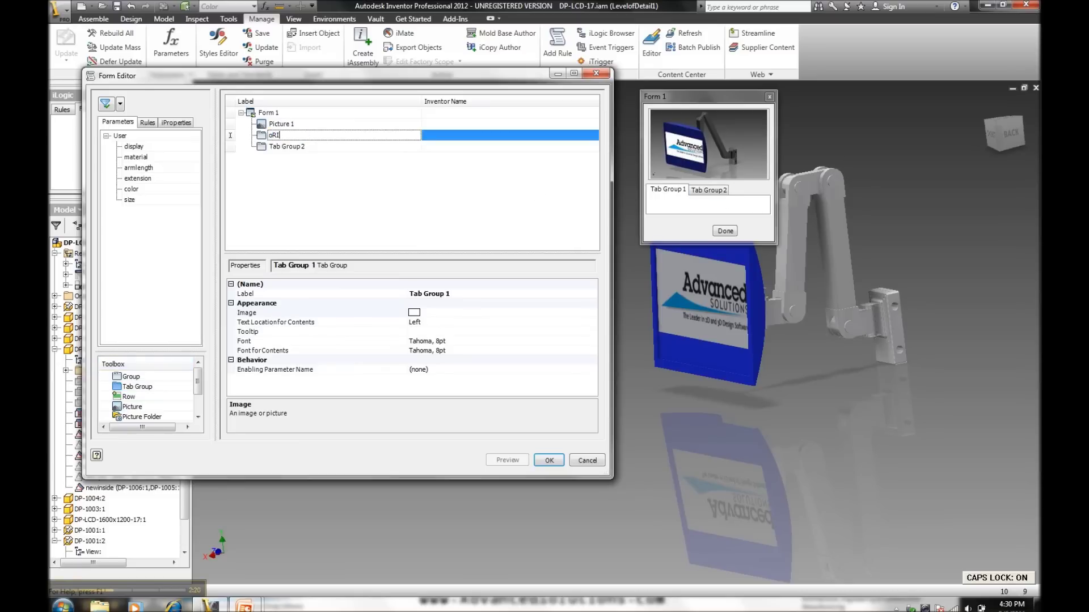
{"action": "key", "text": "BackSpace"}
{"action": "key", "text": "BackSpace"}
{"action": "key", "text": "BackSpace"}
{"action": "key", "text": "Caps_Lock"}
{"action": "type", "text": "Orientation"}
{"action": "left_click", "coordinate": [301, 146]}
{"action": "left_click", "coordinate": [315, 148]}
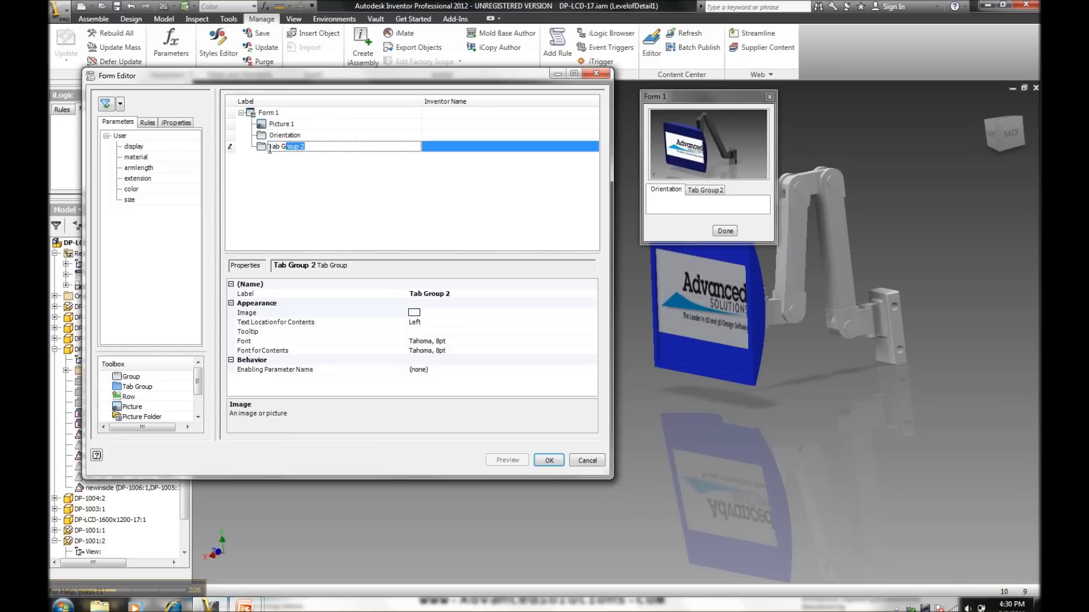
{"action": "type", "text": "Physical"}
Add the color and material parameters to Physical, extension and display to Orientation, and armlength and size directly to the form
{"action": "left_click_drag", "start_coordinate": [131, 189], "coordinate": [271, 149]}
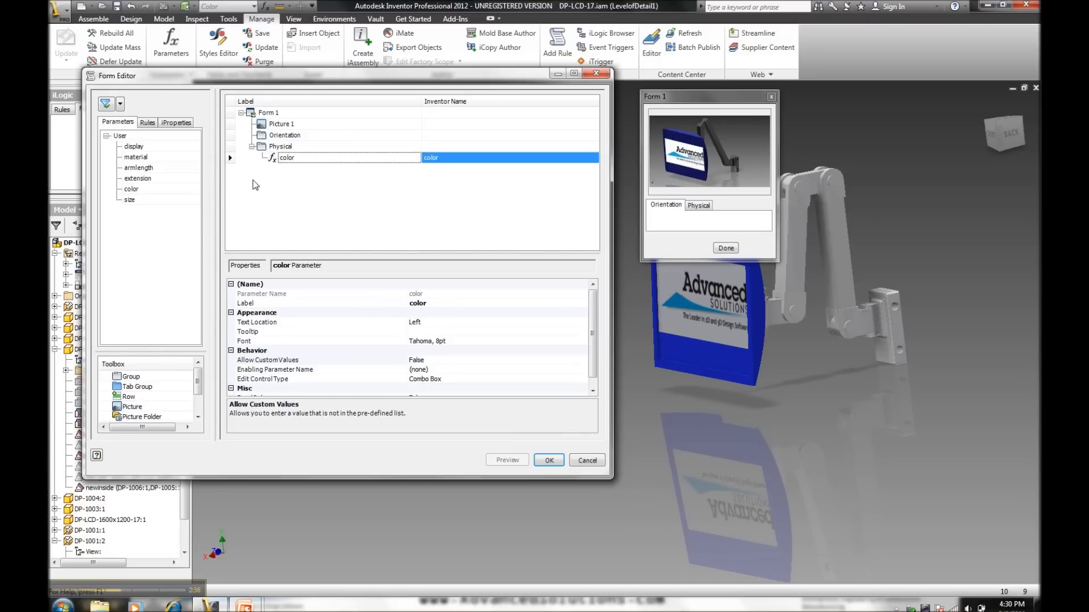
{"action": "left_click_drag", "start_coordinate": [133, 160], "coordinate": [255, 150]}
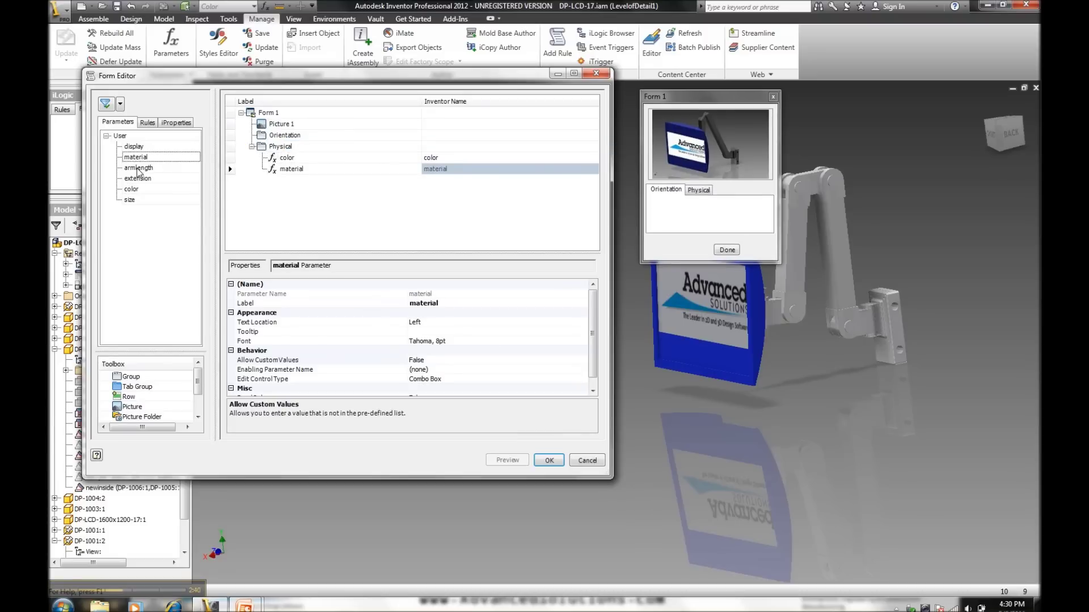
{"action": "left_click_drag", "start_coordinate": [138, 178], "coordinate": [260, 140]}
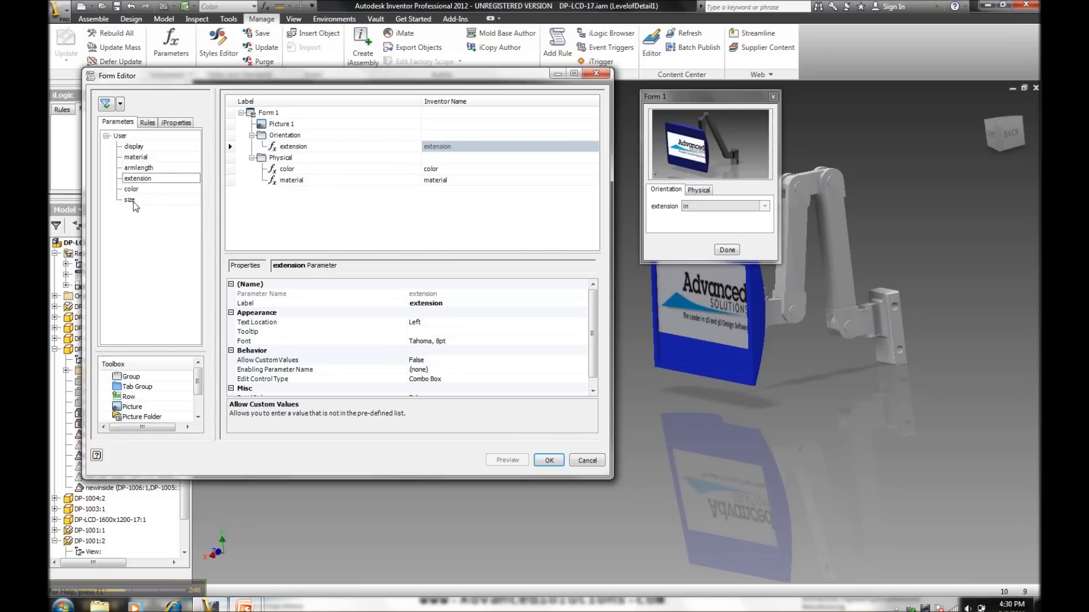
{"action": "left_click_drag", "start_coordinate": [140, 147], "coordinate": [263, 143]}
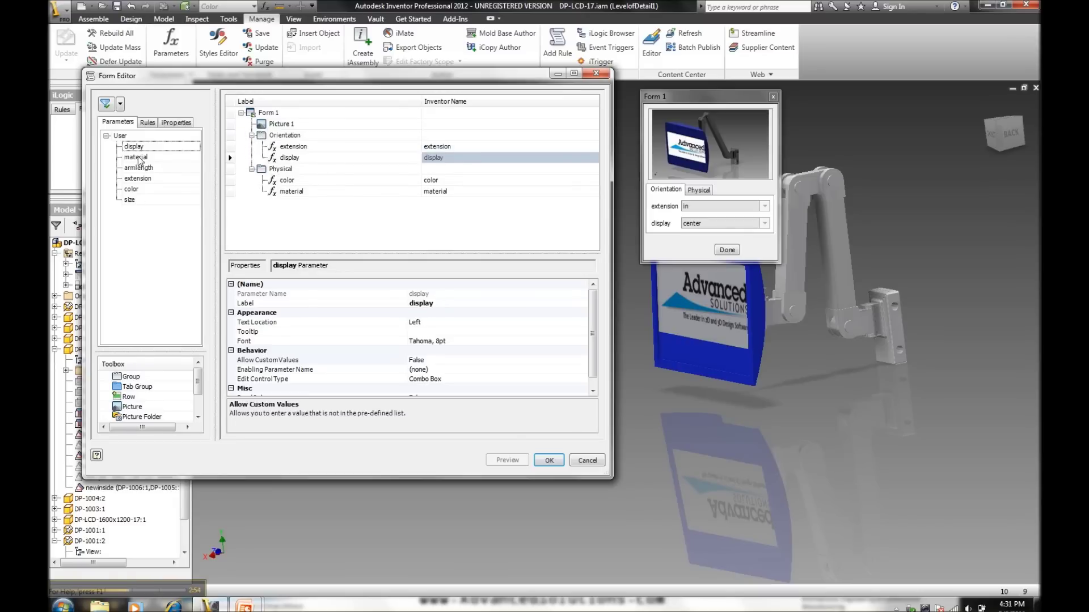
{"action": "left_click_drag", "start_coordinate": [138, 168], "coordinate": [250, 116]}
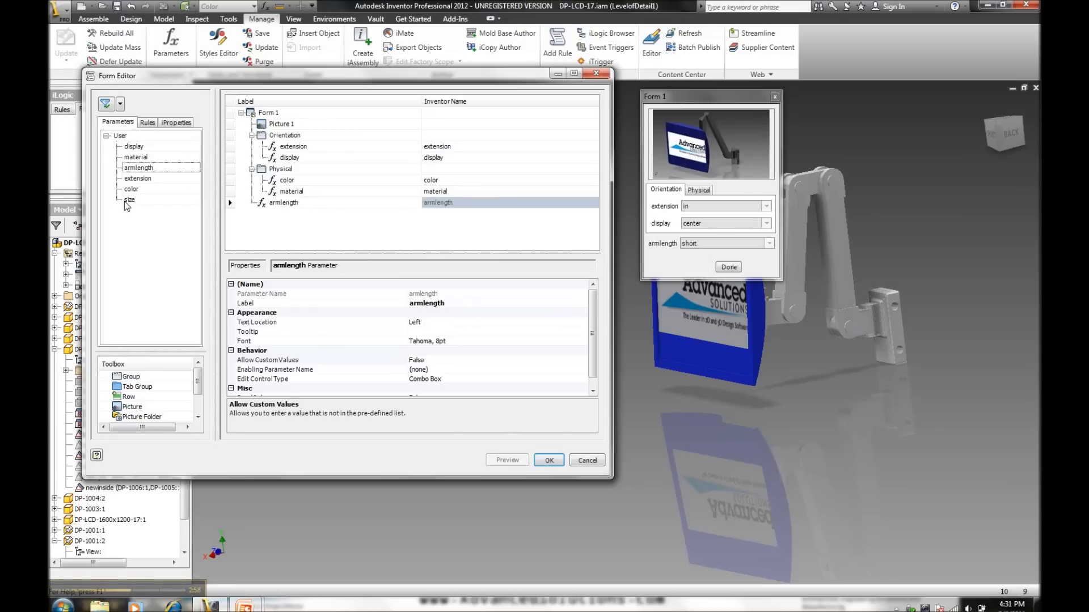
{"action": "left_click_drag", "start_coordinate": [131, 201], "coordinate": [245, 119]}
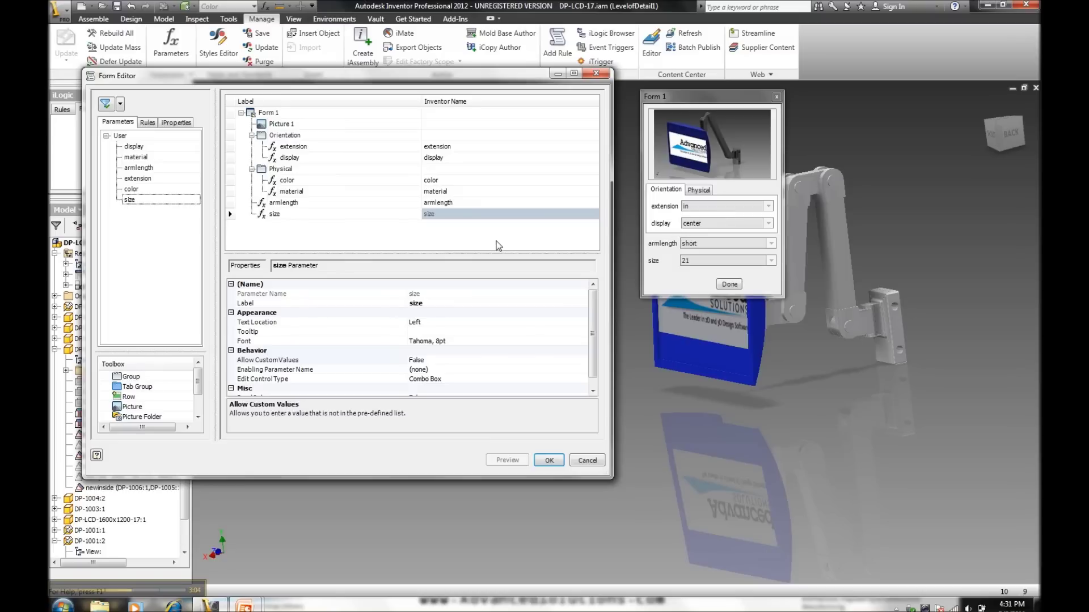
Set the size parameter's edit control type to Radio Group with a column count of 3
{"action": "left_click", "coordinate": [277, 214]}
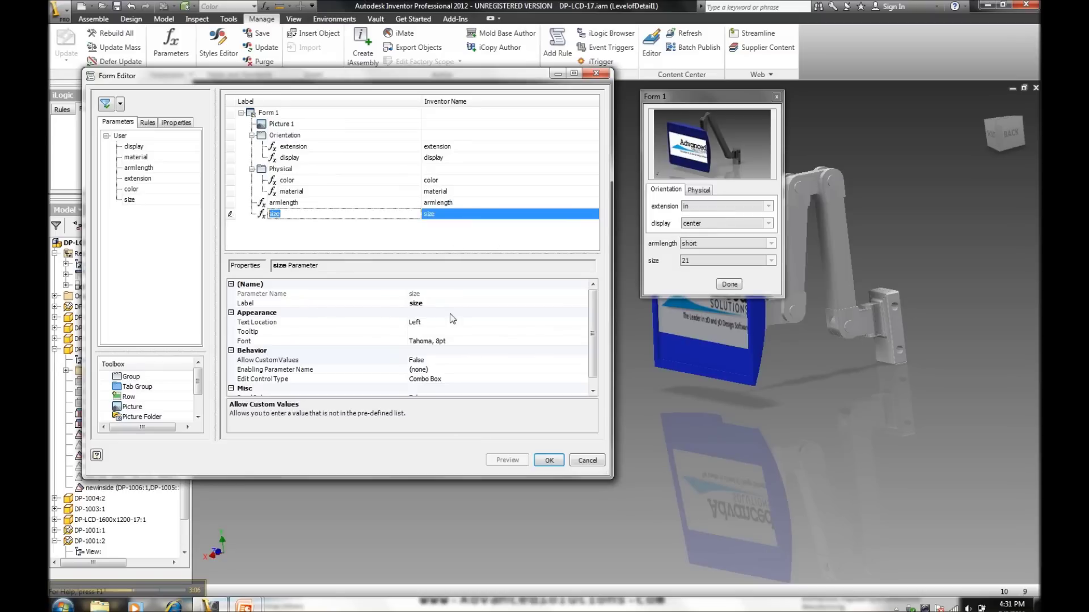
{"action": "left_click_drag", "start_coordinate": [595, 327], "coordinate": [593, 338]}
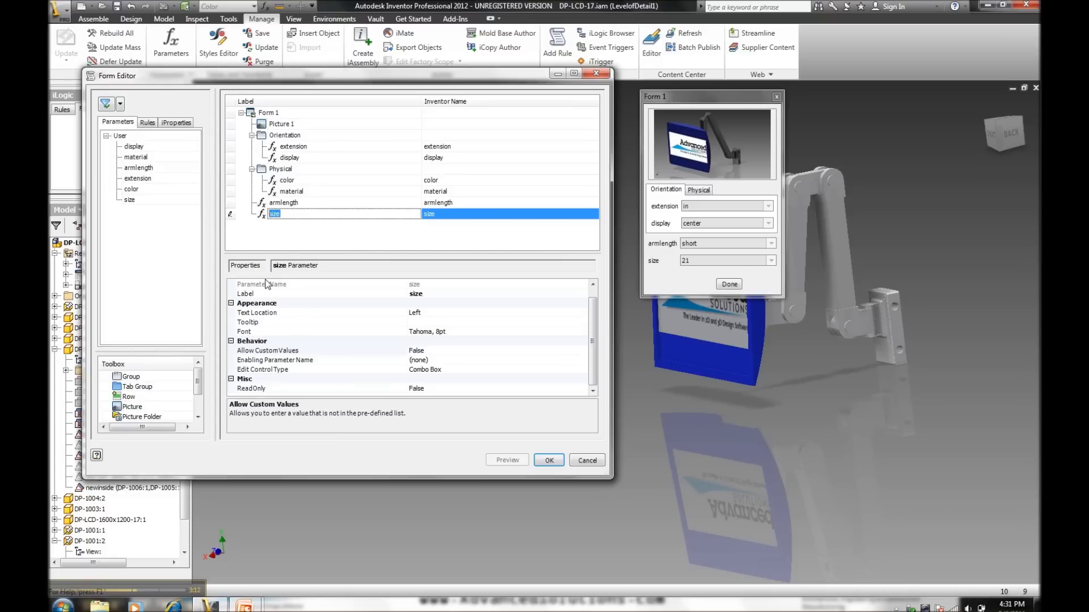
{"action": "left_click", "coordinate": [440, 370]}
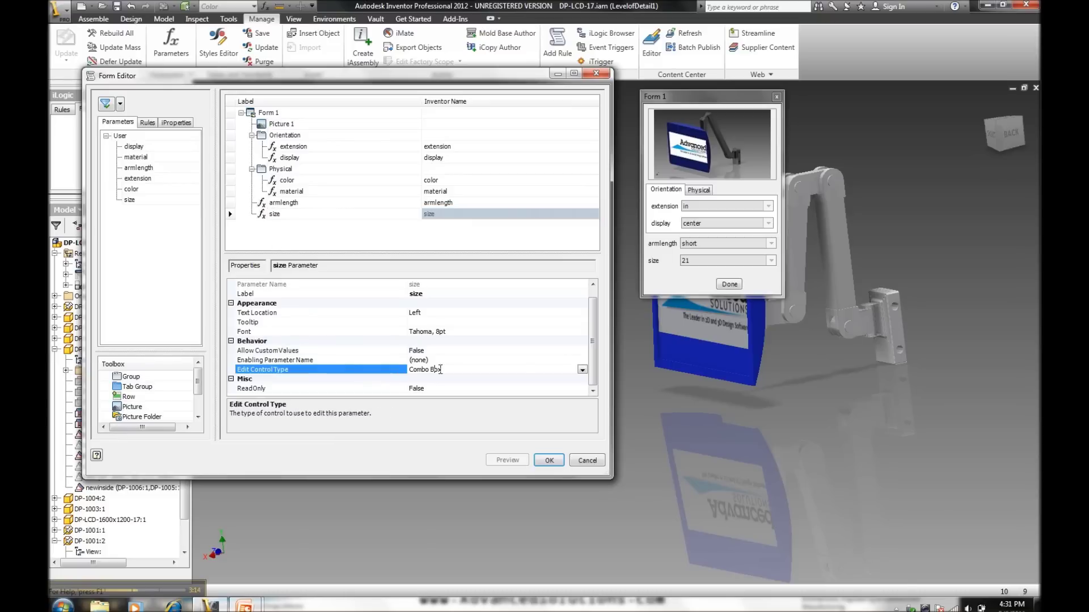
{"action": "left_click", "coordinate": [582, 369]}
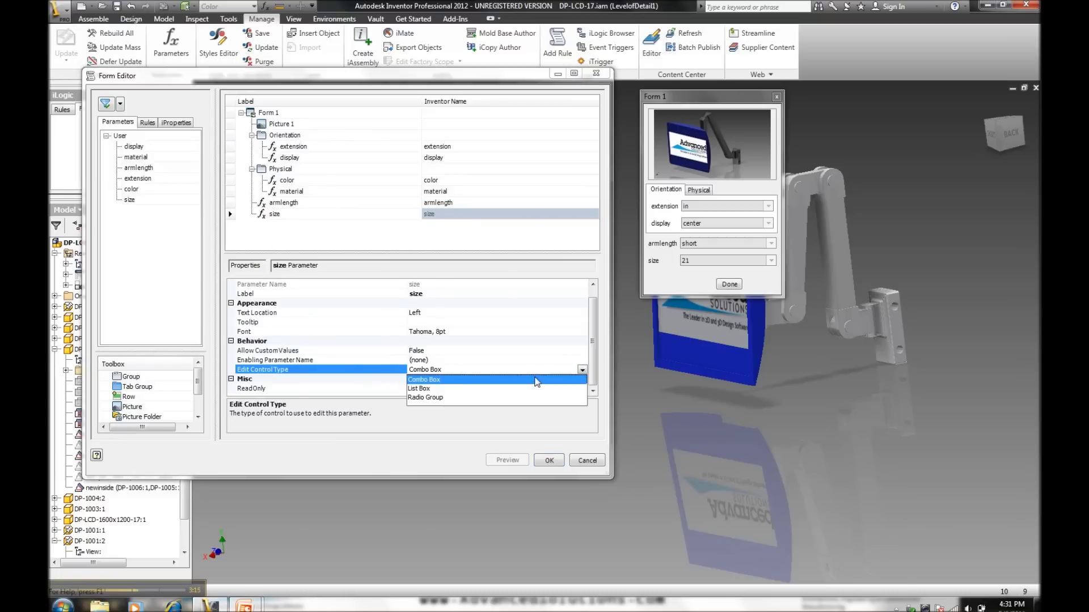
{"action": "left_click", "coordinate": [426, 397]}
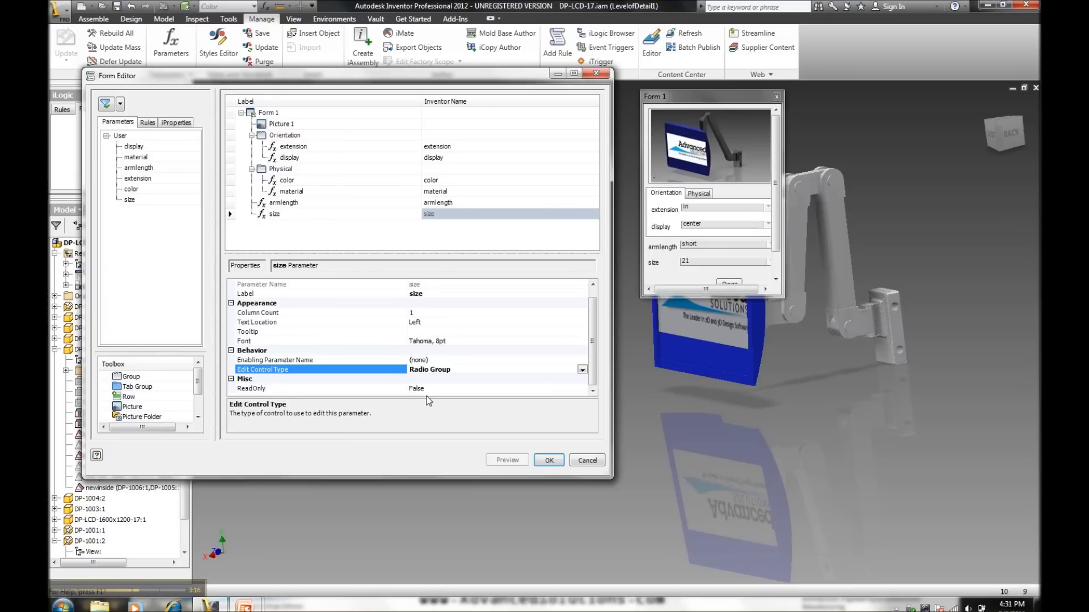
{"action": "left_click", "coordinate": [415, 314]}
{"action": "type", "text": "3"}
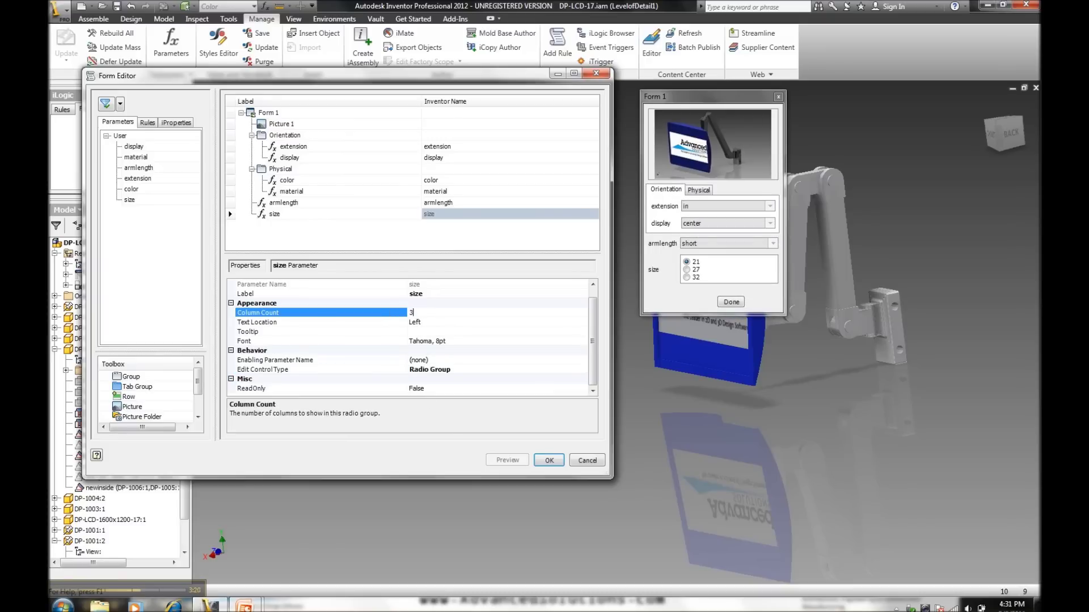
{"action": "left_click", "coordinate": [430, 323]}
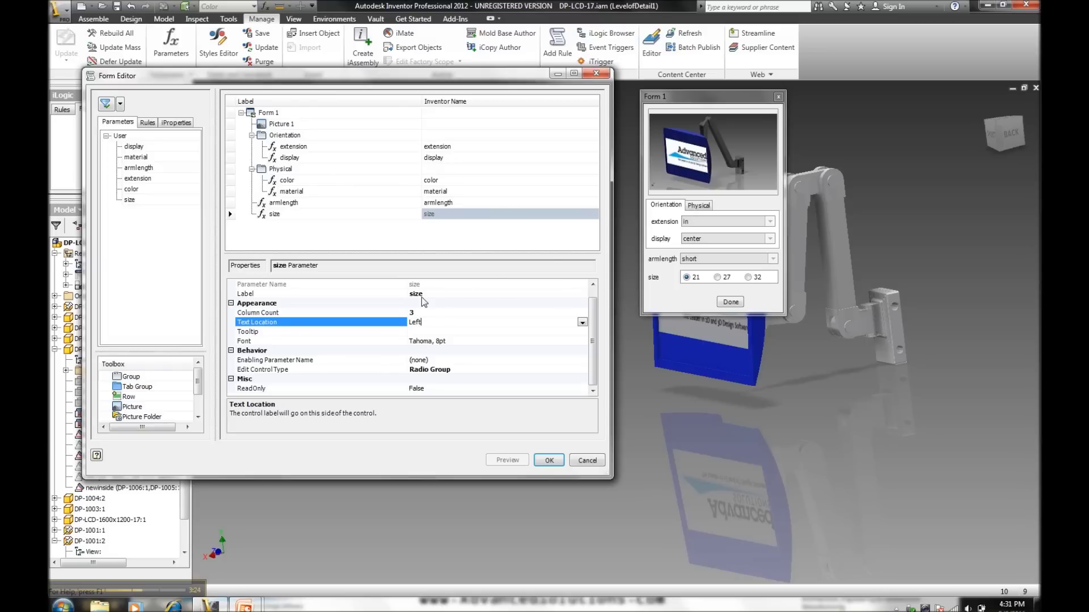
Give the size parameter the tooltip "Define monitor size" and accept the finished form
{"action": "left_click", "coordinate": [290, 203]}
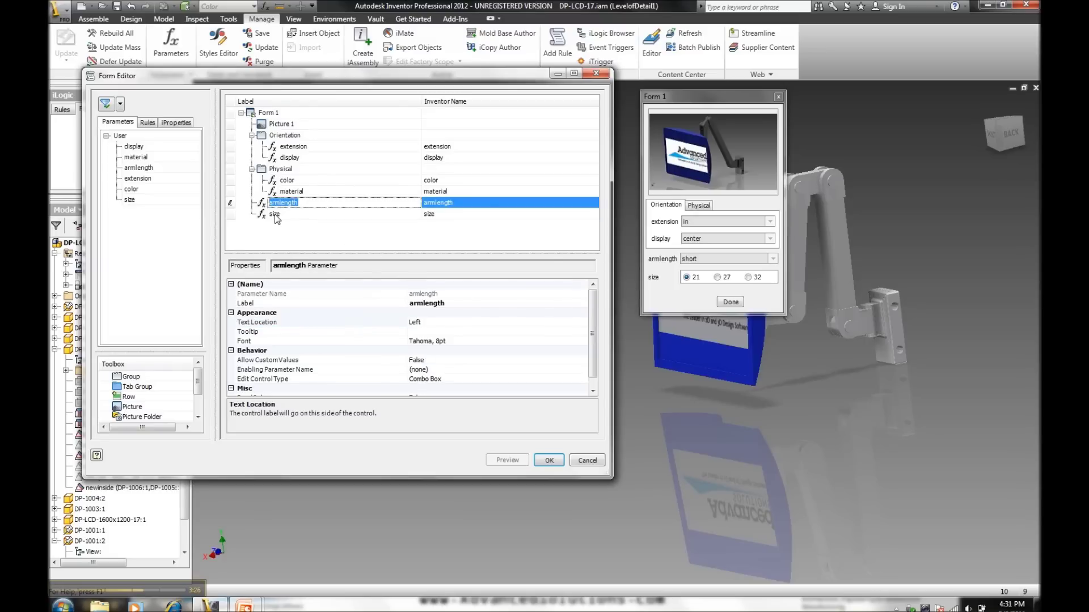
{"action": "left_click", "coordinate": [275, 214]}
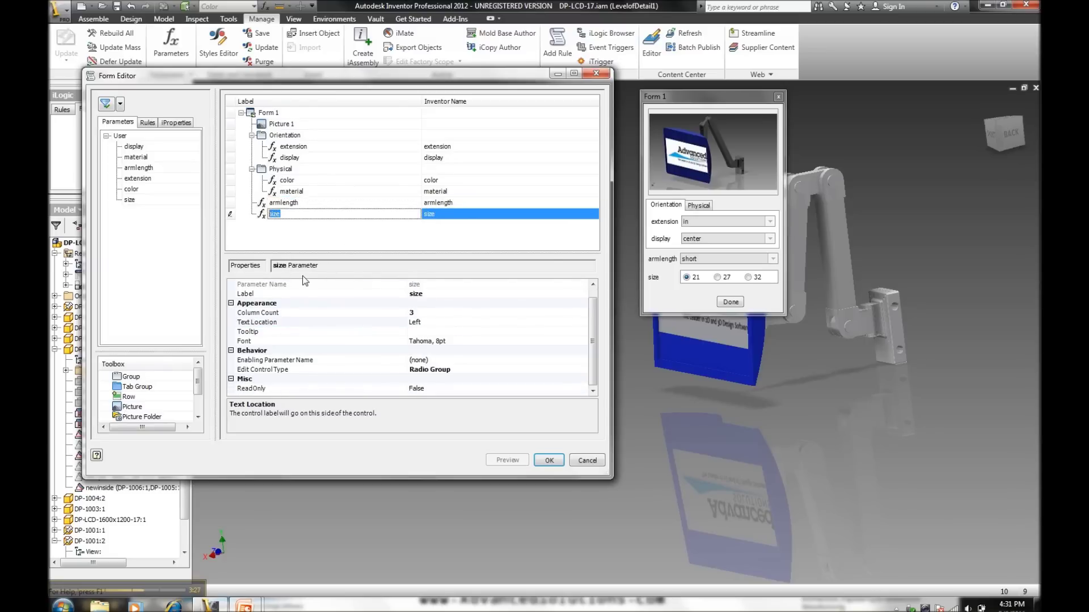
{"action": "left_click", "coordinate": [416, 332]}
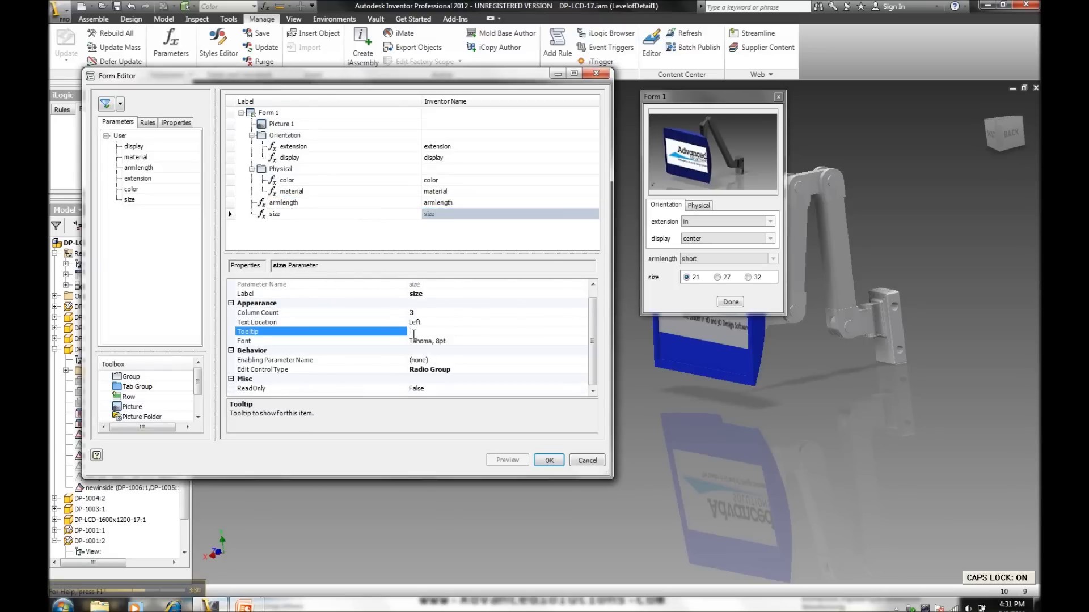
{"action": "type", "text": "Define monitor siz"}
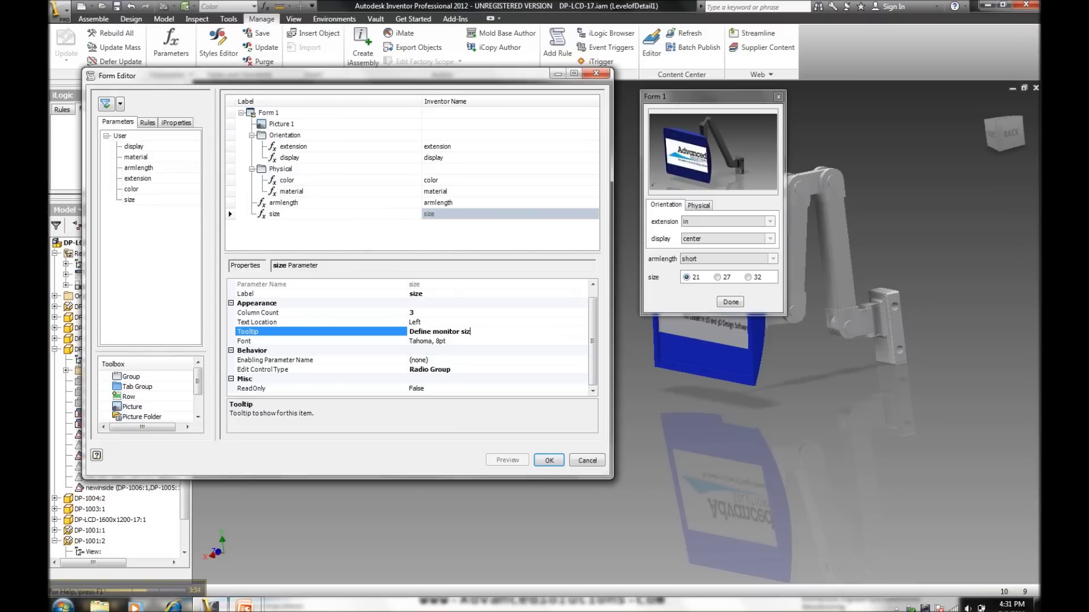
{"action": "type", "text": "e"}
{"action": "left_click", "coordinate": [549, 459]}
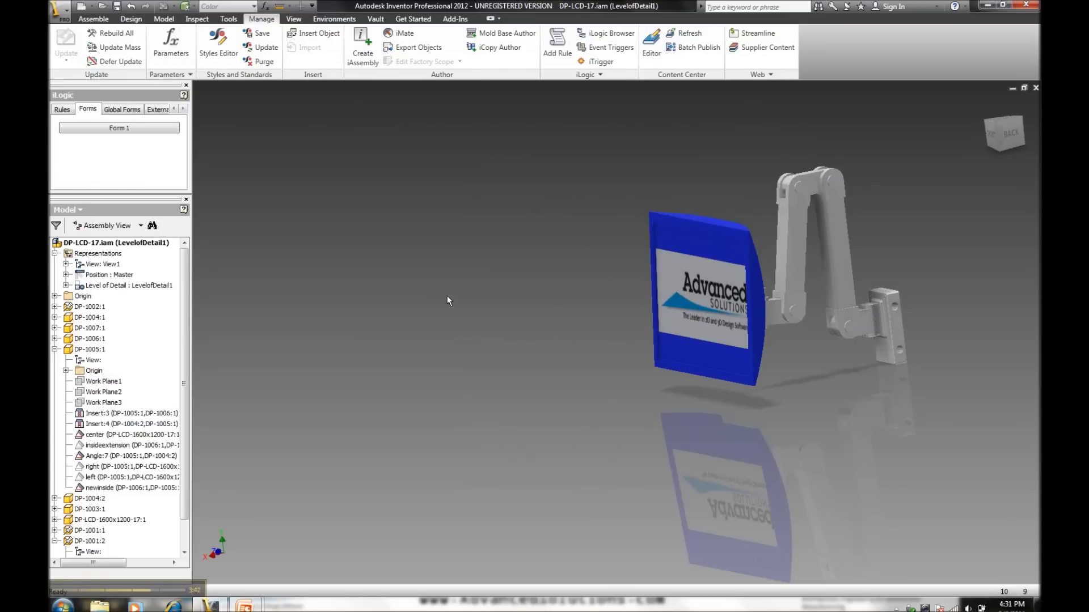
Open Form 1 from the iLogic forms, place it beside the monitor arm and widen its window slightly
{"action": "middle_click_drag", "start_coordinate": [446, 301], "coordinate": [440, 306], "text": "shift"}
{"action": "scroll", "coordinate": [440, 306], "scroll_direction": "up", "scroll_amount": 3}
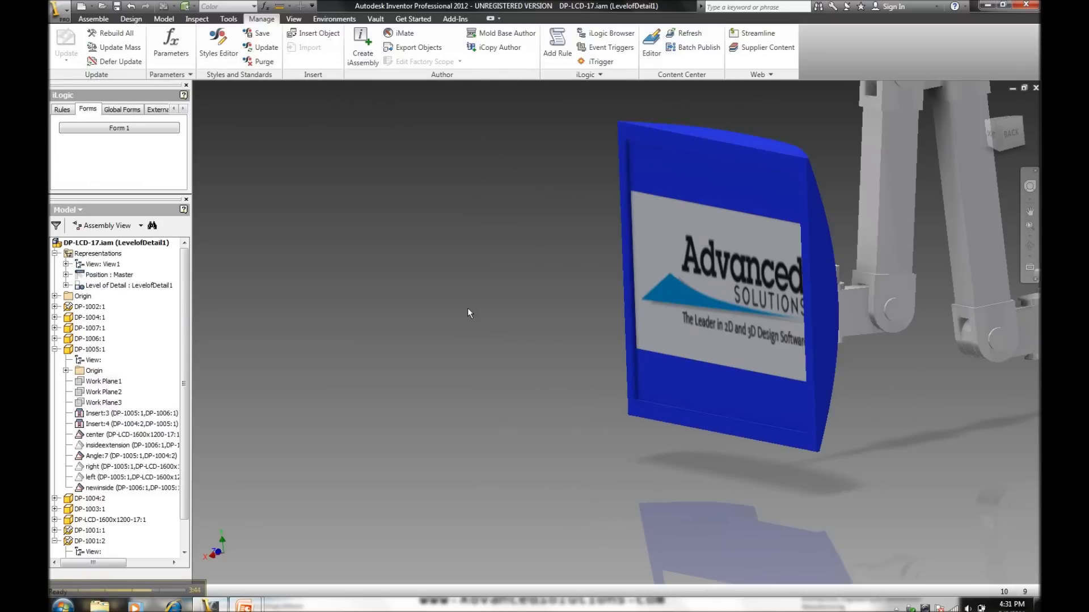
{"action": "scroll", "coordinate": [467, 313], "scroll_direction": "down", "scroll_amount": 5}
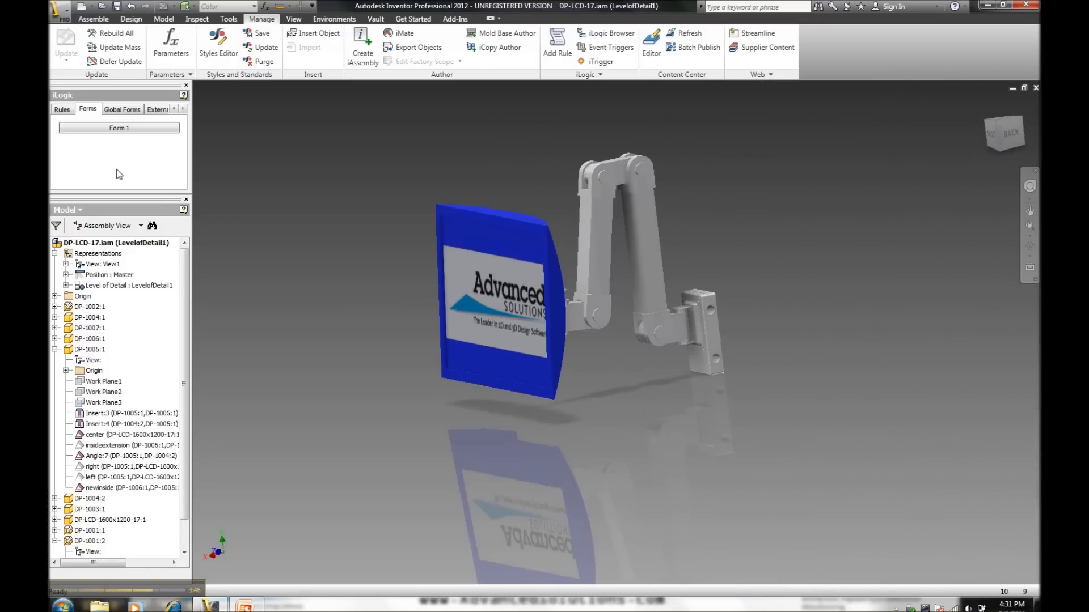
{"action": "left_click", "coordinate": [124, 129]}
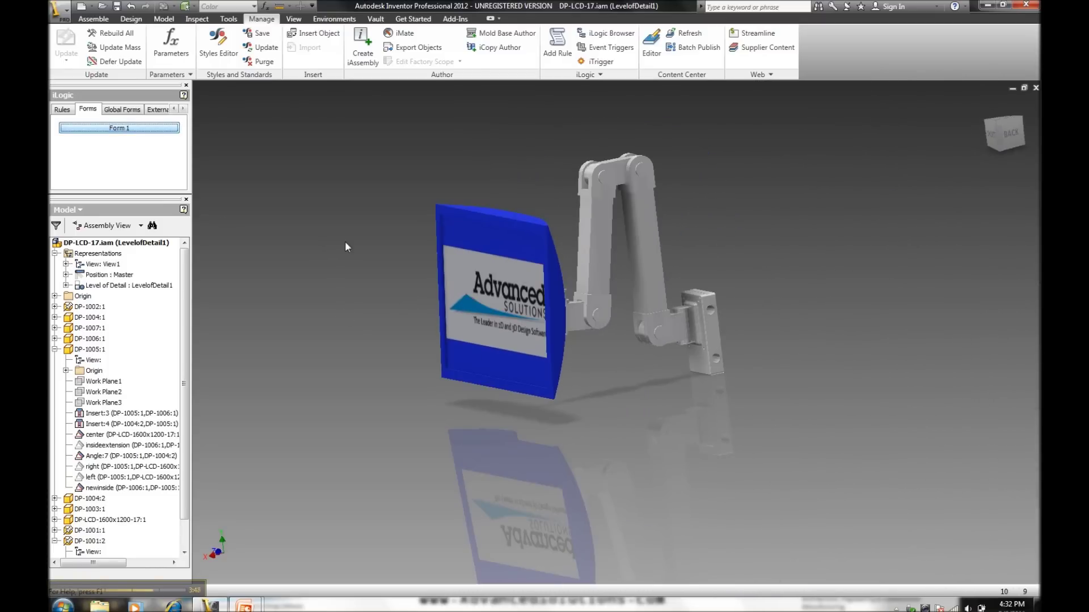
{"action": "left_click_drag", "start_coordinate": [540, 200], "coordinate": [296, 151]}
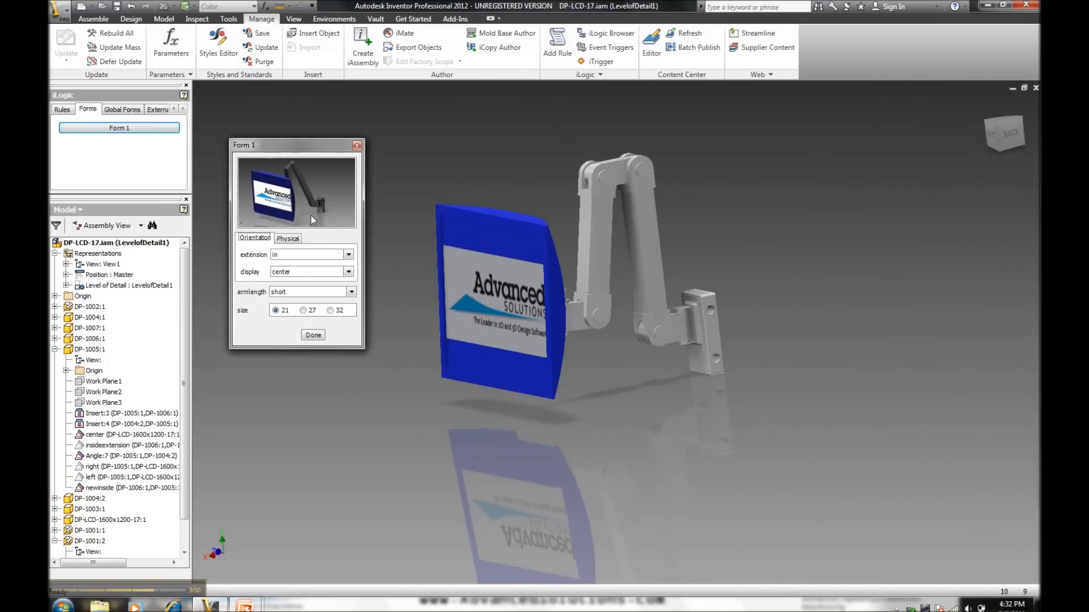
{"action": "left_click_drag", "start_coordinate": [364, 350], "coordinate": [391, 352]}
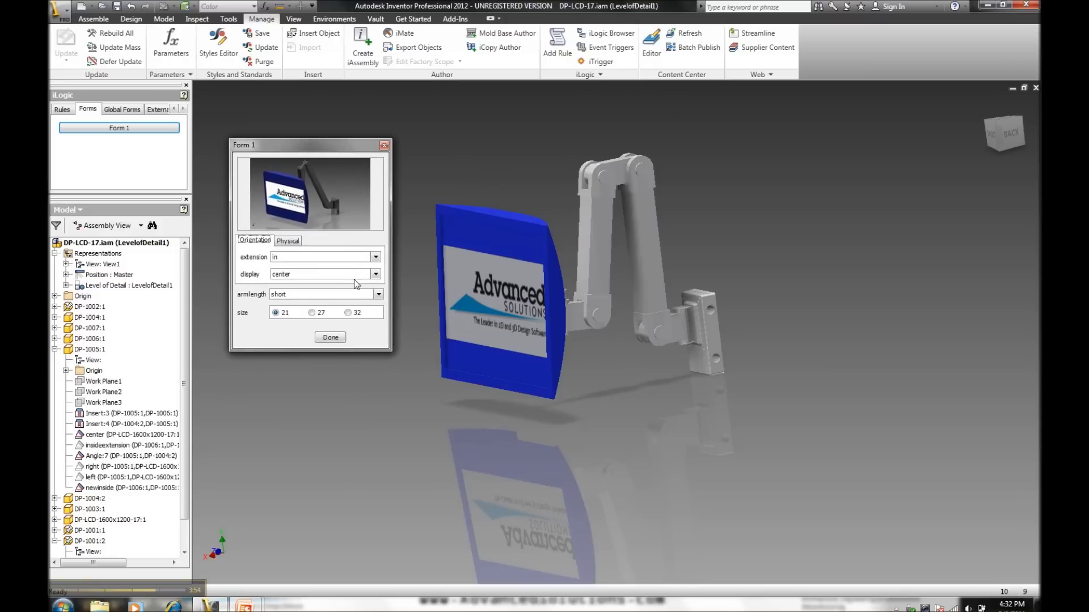
Set the arm's extension to out, then try another display orientation and return it to center
{"action": "left_click", "coordinate": [374, 257]}
{"action": "left_click", "coordinate": [325, 277]}
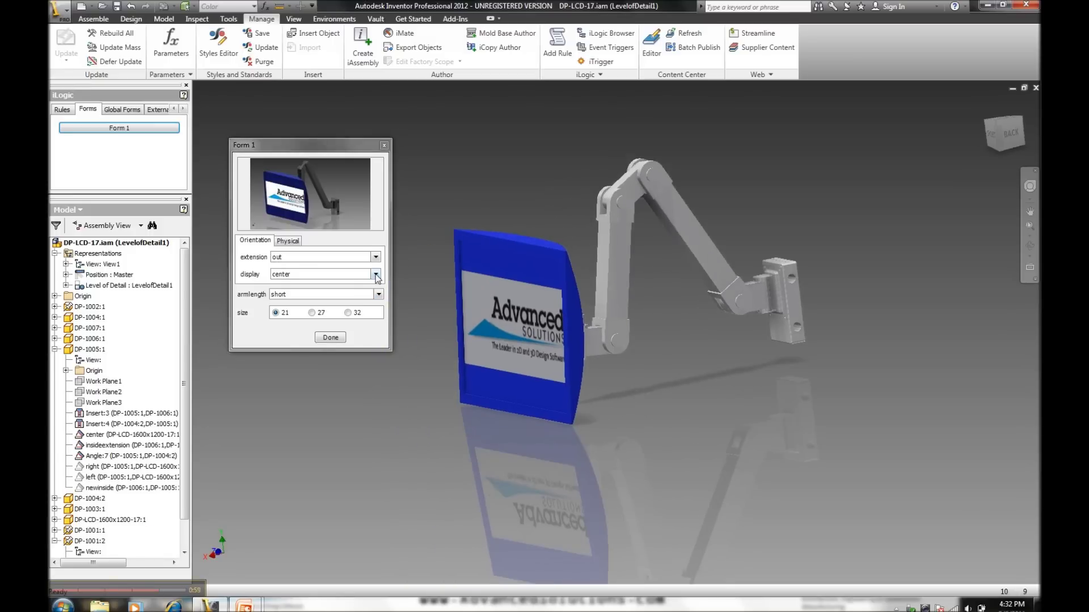
{"action": "left_click", "coordinate": [375, 274]}
{"action": "left_click", "coordinate": [318, 304]}
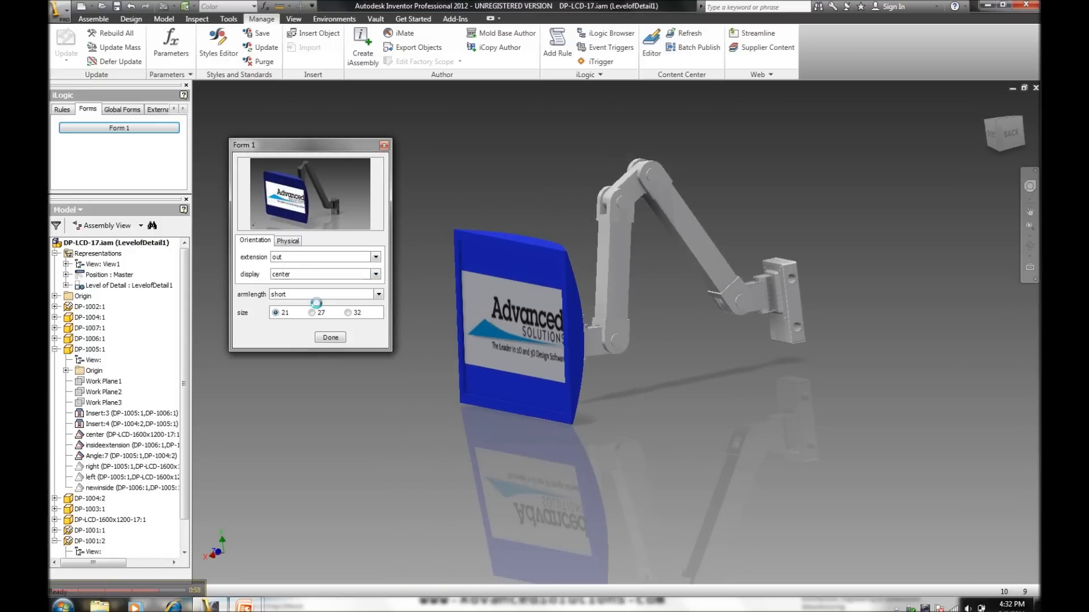
{"action": "left_click", "coordinate": [377, 277]}
{"action": "left_click", "coordinate": [337, 287]}
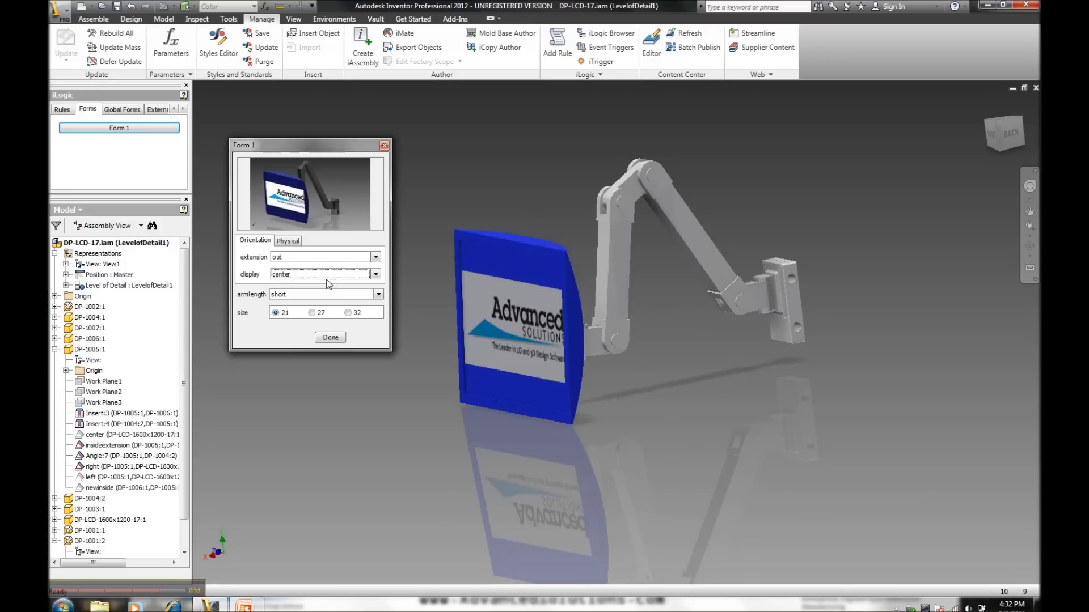
Set the color in the Physical group to chrome and choose monitor size 32
{"action": "left_click", "coordinate": [289, 242]}
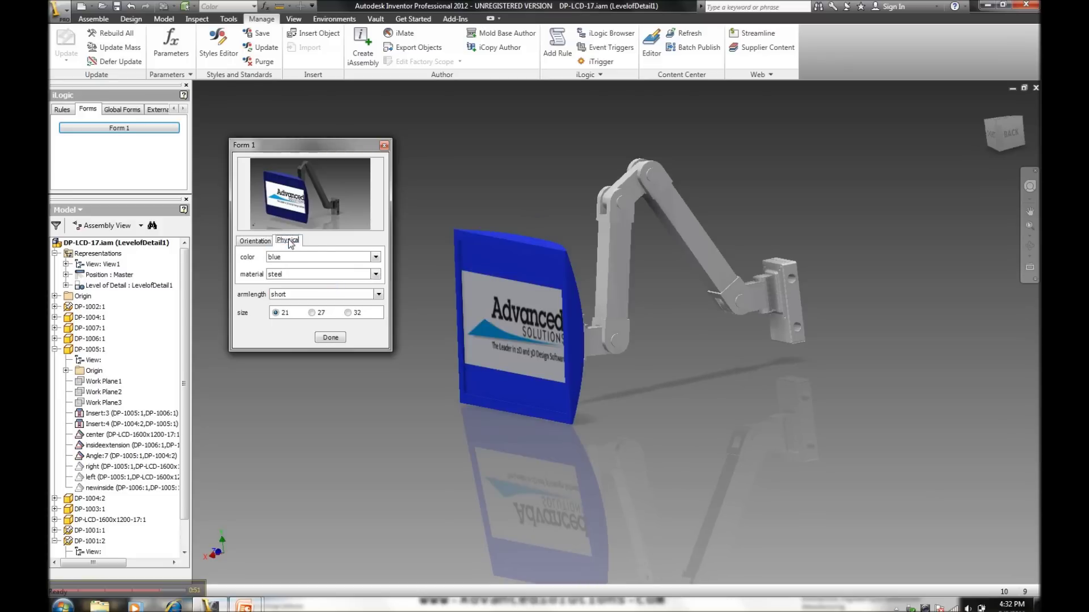
{"action": "left_click", "coordinate": [376, 256]}
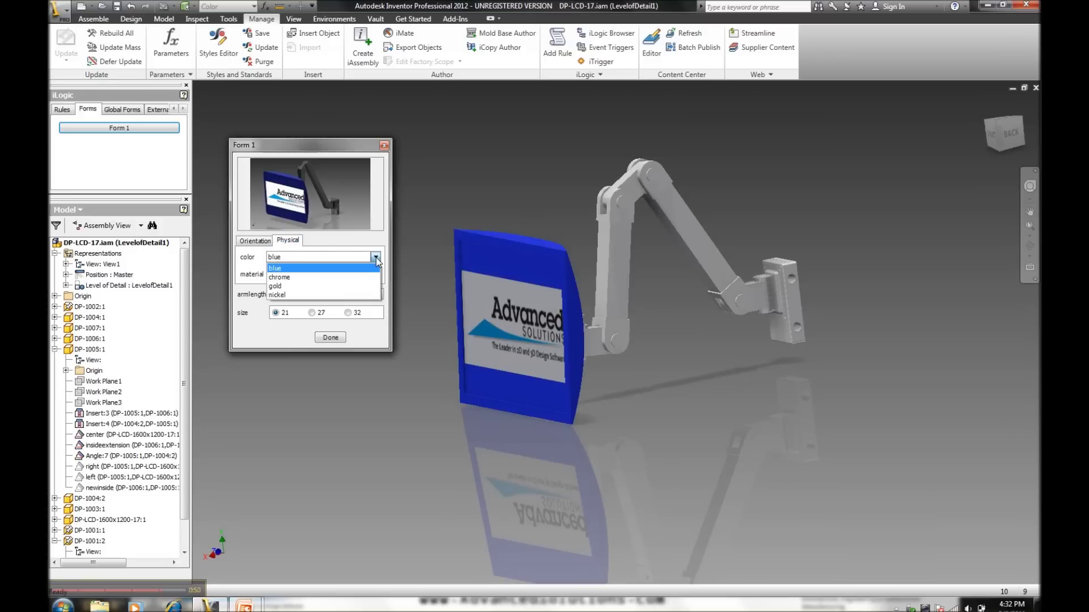
{"action": "left_click", "coordinate": [340, 277]}
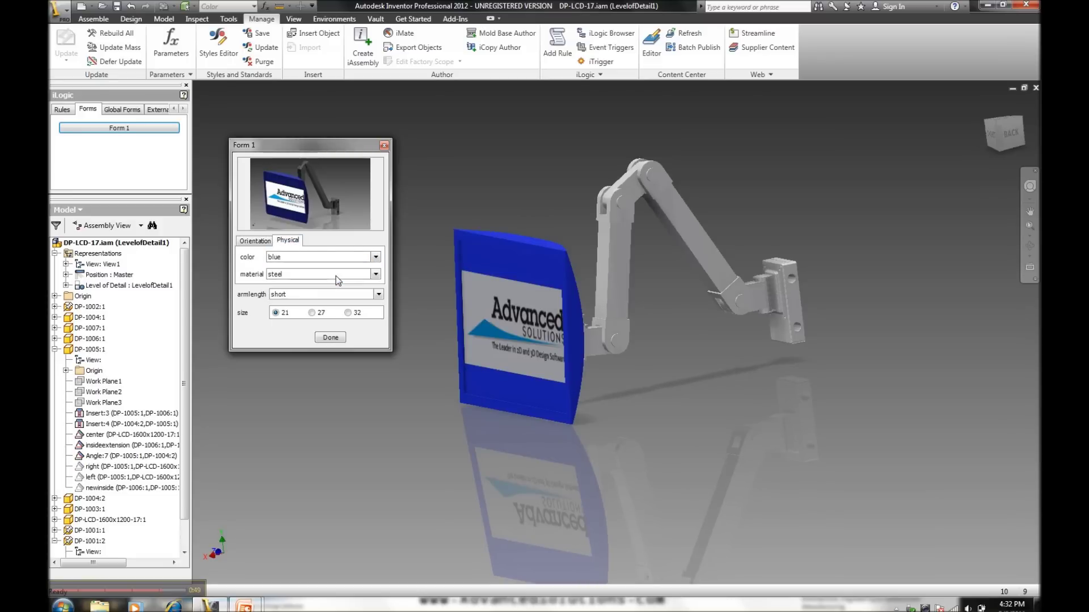
{"action": "left_click", "coordinate": [347, 312]}
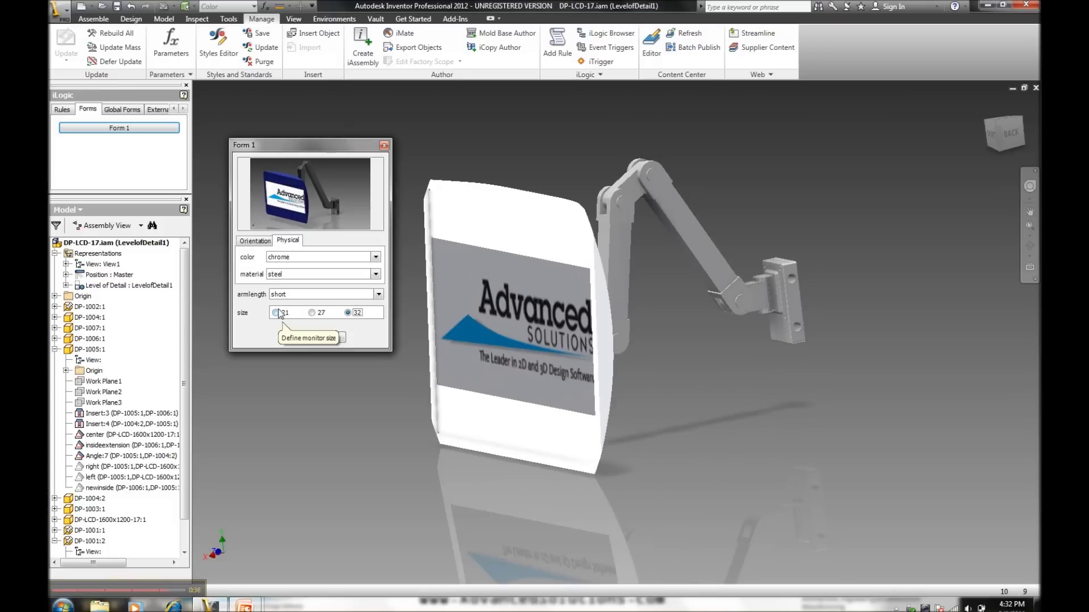
Set the armlength to long and the material to high strength steel
{"action": "left_click", "coordinate": [378, 294]}
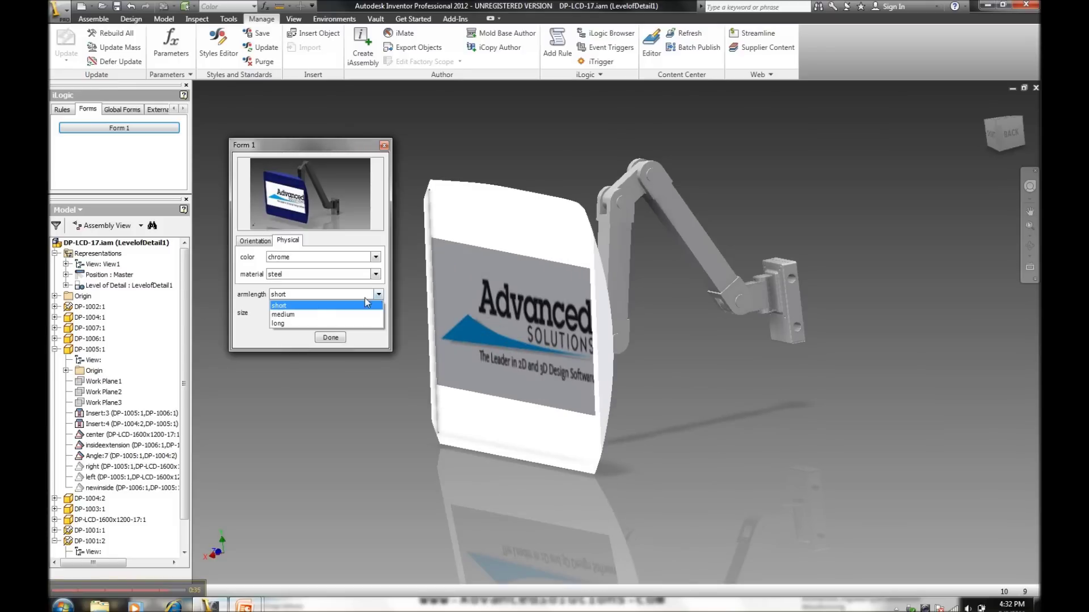
{"action": "left_click", "coordinate": [299, 323]}
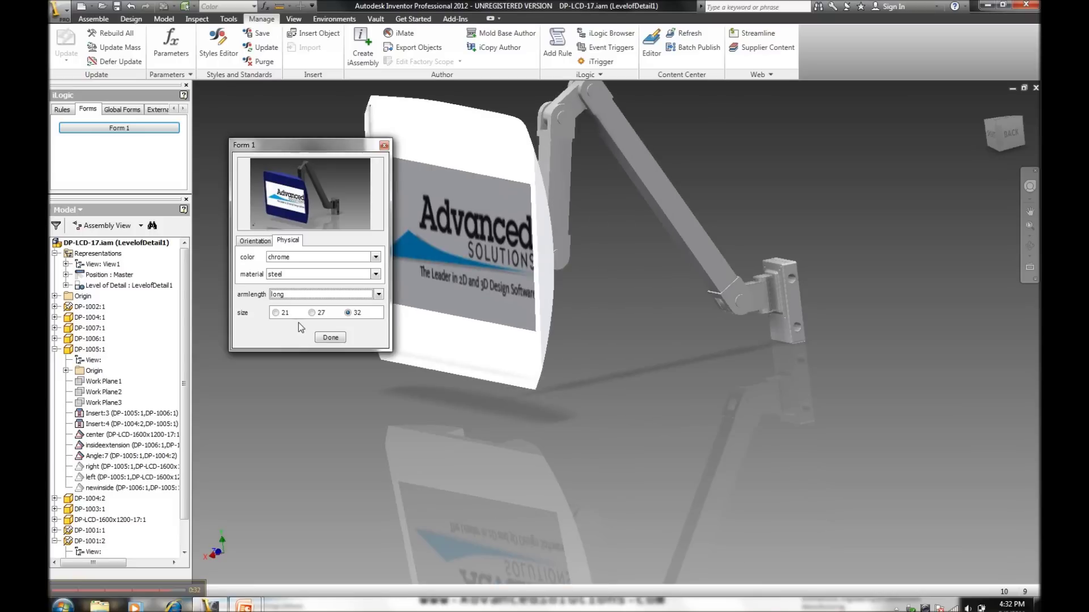
{"action": "left_click", "coordinate": [376, 275]}
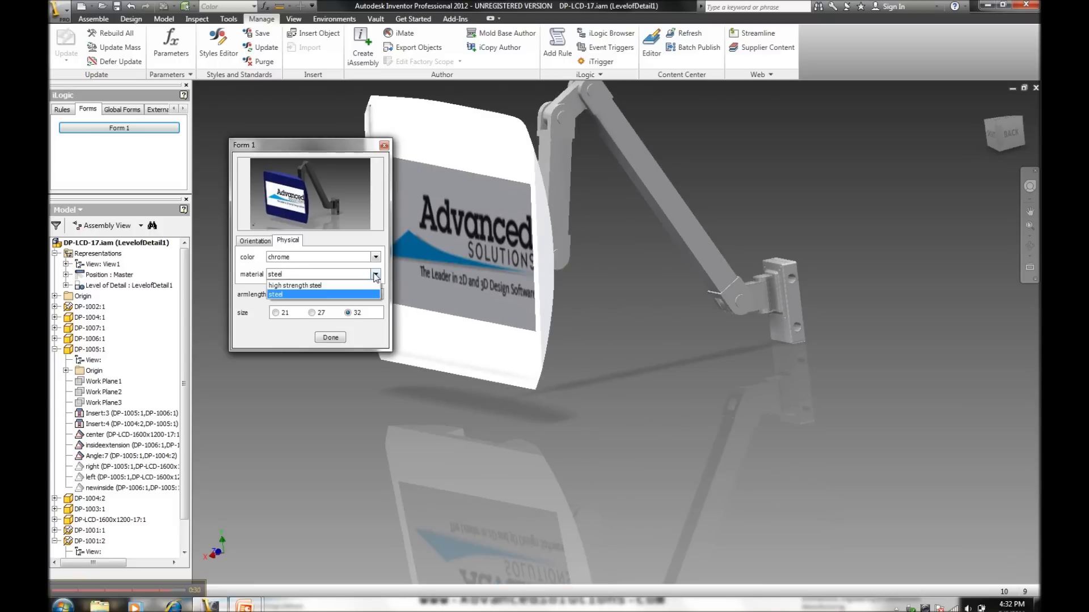
{"action": "left_click", "coordinate": [312, 286]}
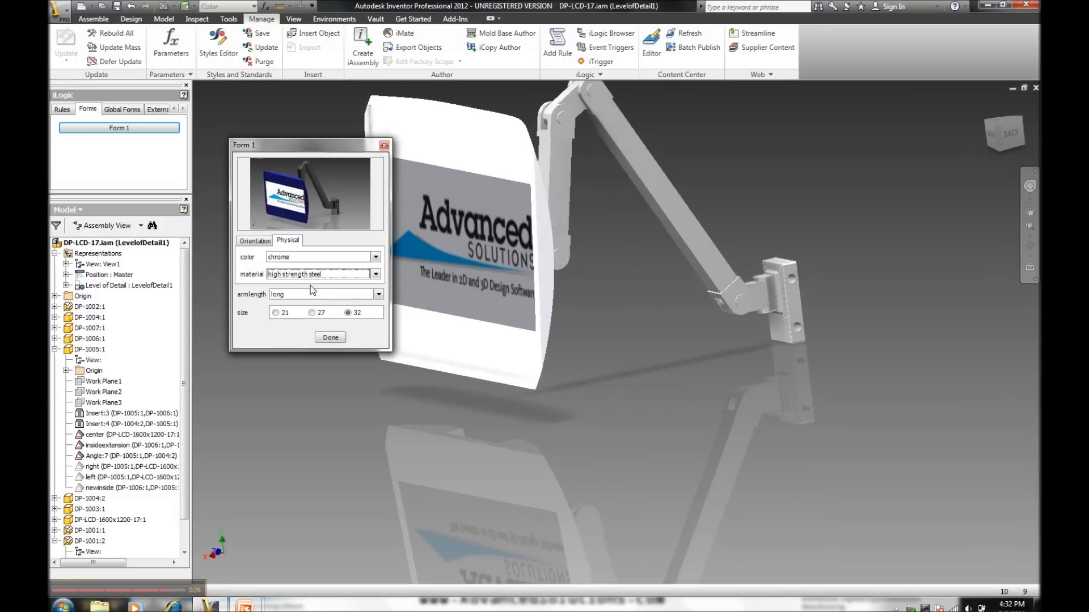
{"action": "middle_click_drag", "start_coordinate": [446, 288], "coordinate": [564, 328]}
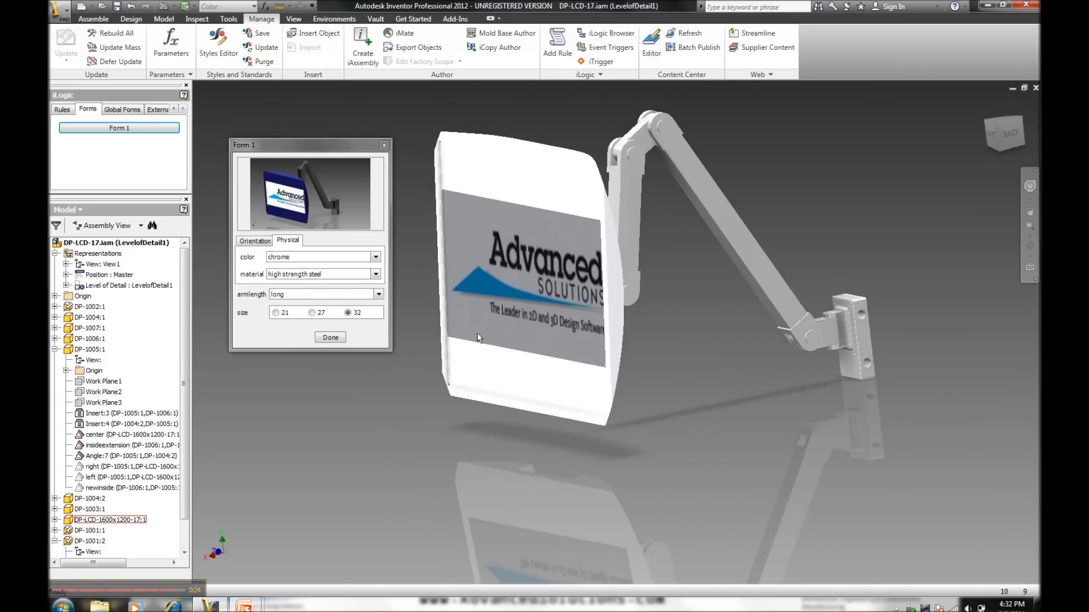